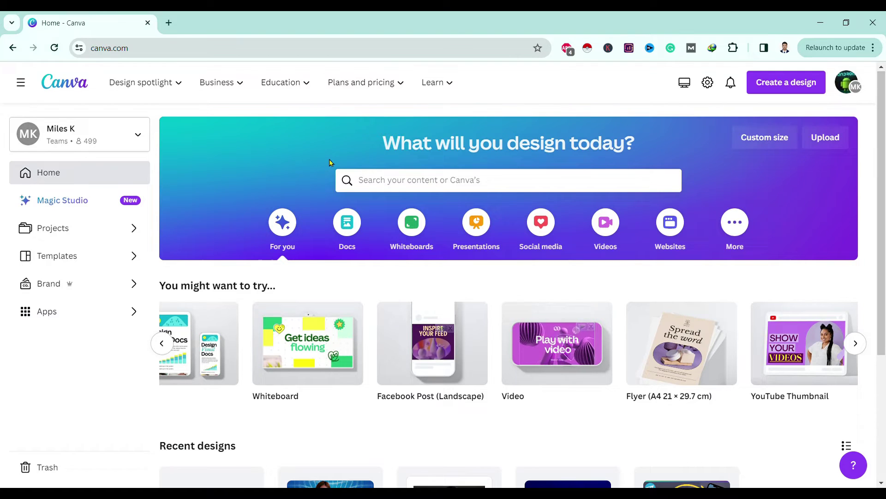
scroll(329, 162, "down", 3)
scroll(330, 162, "up", 3)
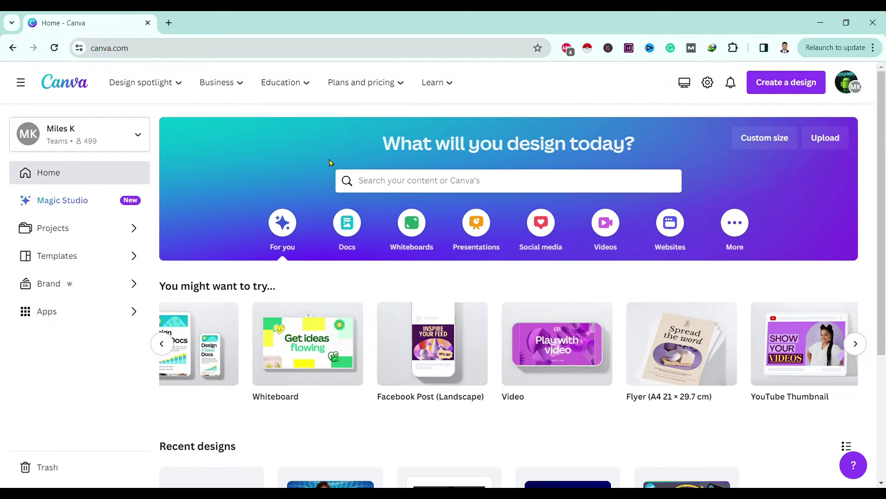
scroll(329, 162, "down", 1)
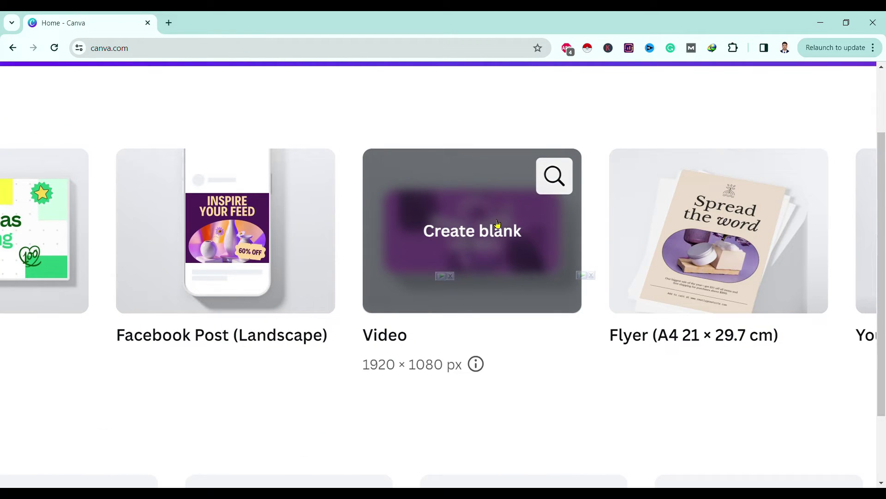
- Create a blank 1920 × 1080 video design from the Video suggestion
left_click(478, 232)
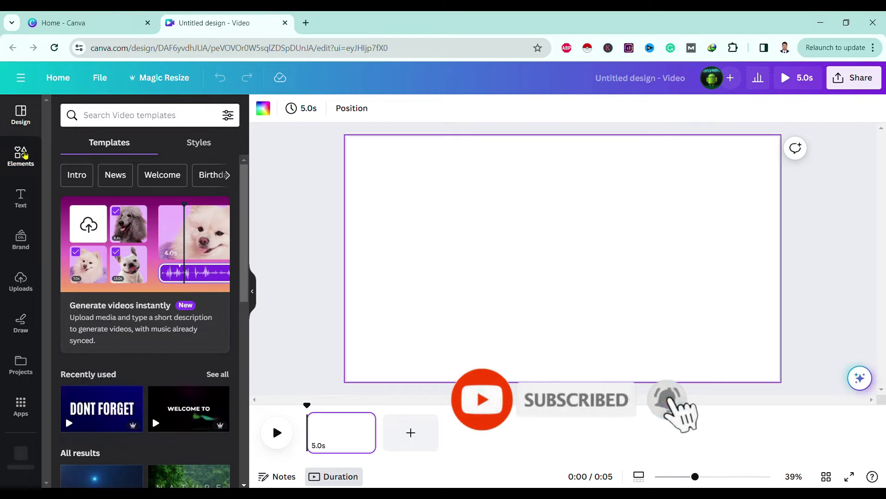
- Add the recently used green-screen deer video and stretch it to cover the page
left_click(21, 153)
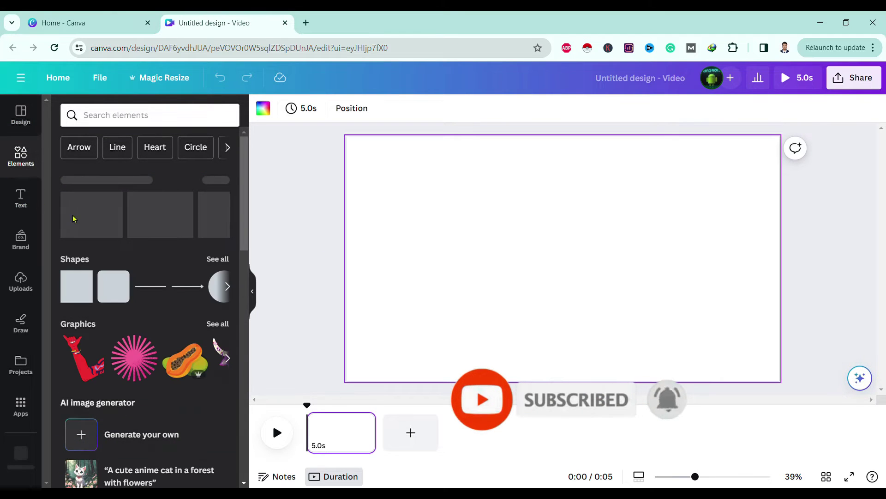
left_click(101, 215)
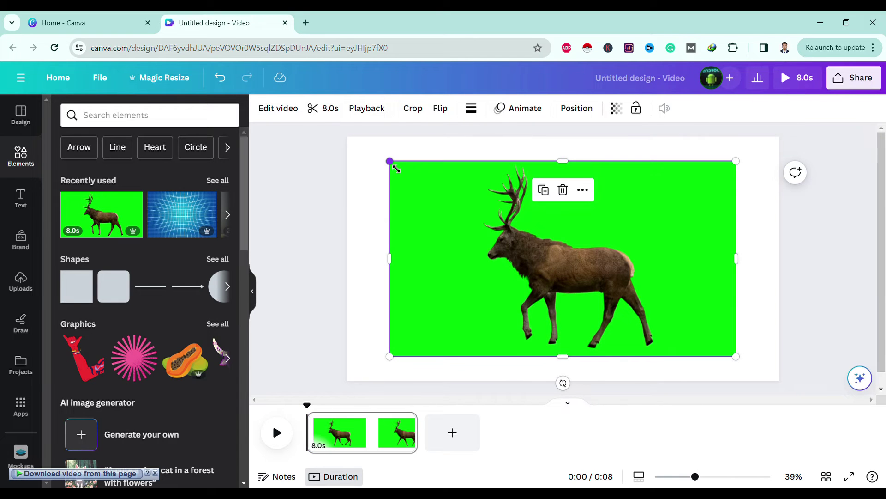
left_click_drag(390, 162, 346, 137)
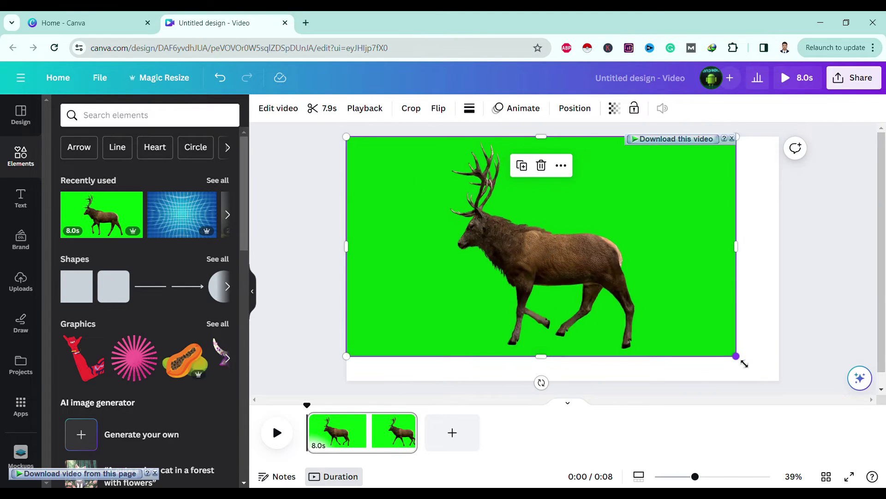
left_click_drag(734, 348, 780, 380)
scroll(611, 312, "up", 3)
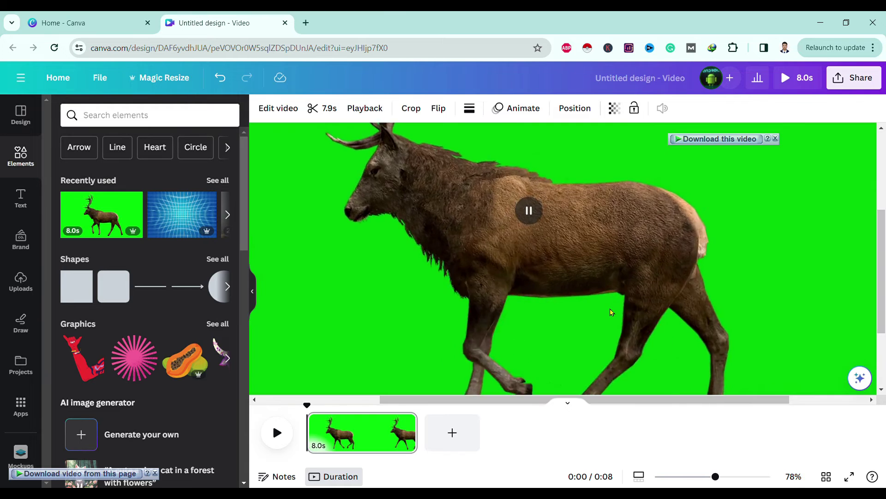
scroll(611, 313, "down", 3)
scroll(256, 95, "up", 3)
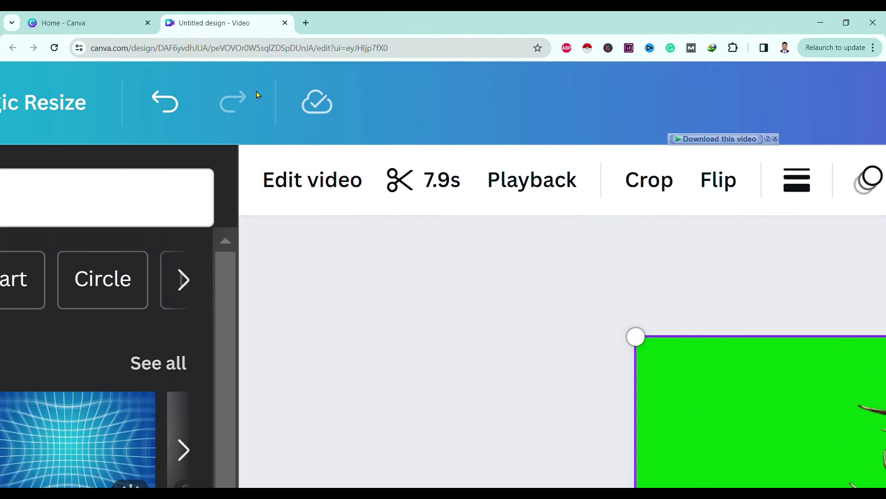
- Apply Background Remover to the deer clip to strip its green screen
left_click(312, 191)
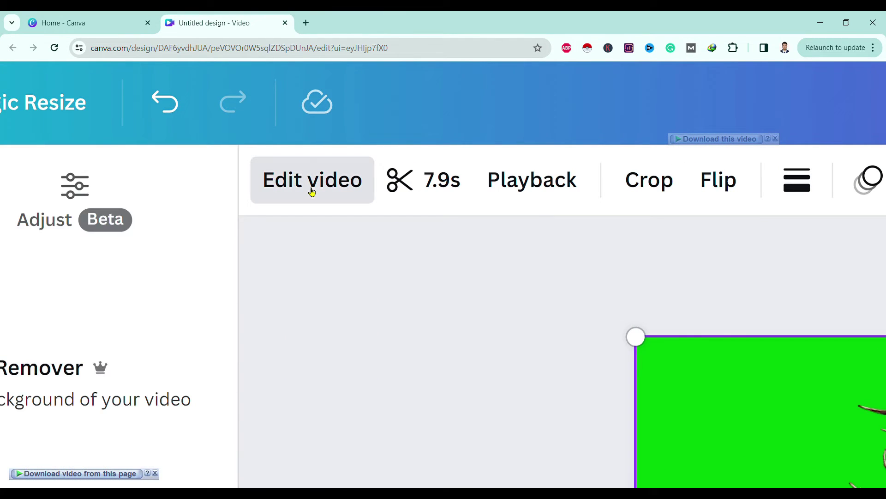
scroll(312, 192, "down", 3)
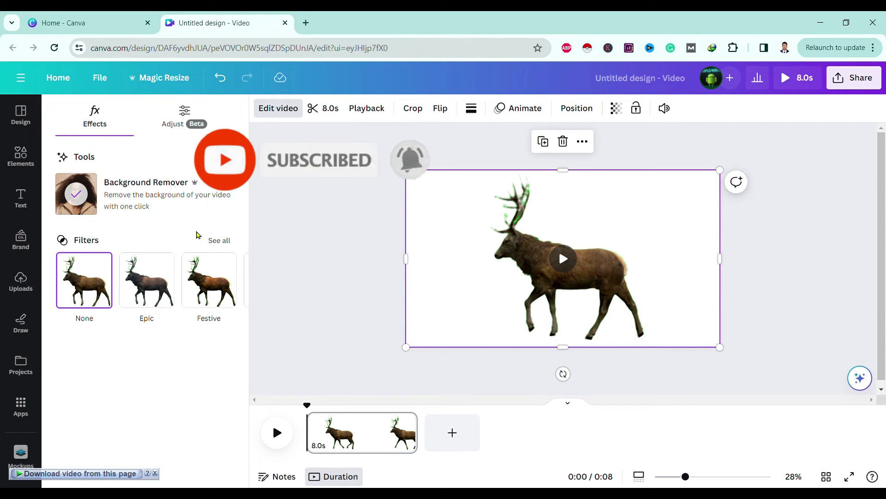
scroll(758, 277, "up", 3)
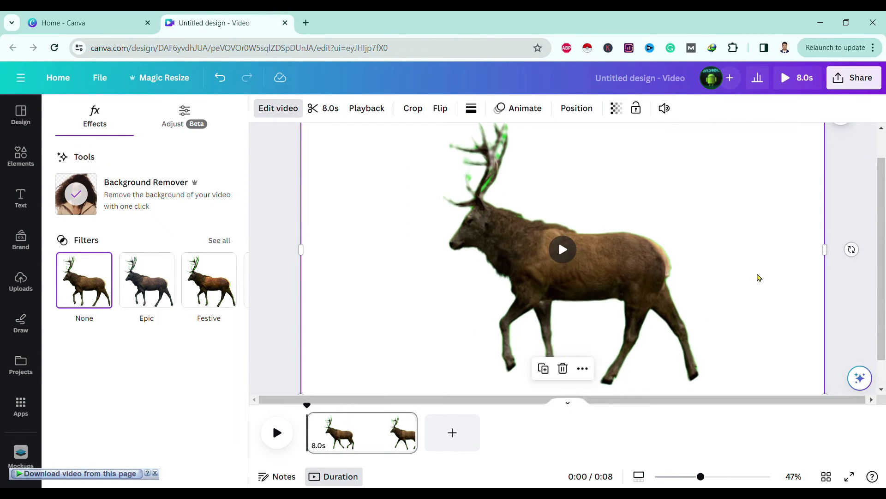
scroll(757, 277, "down", 2)
mouse_move(563, 263)
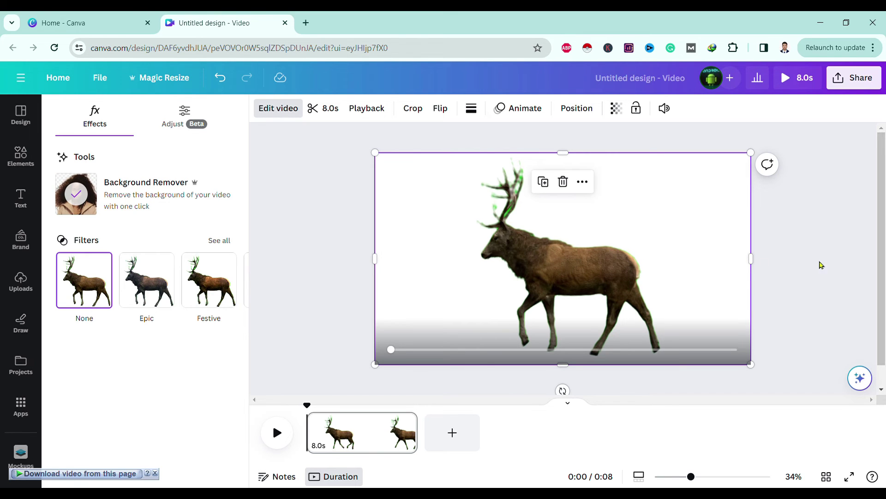
scroll(840, 265, "up", 3)
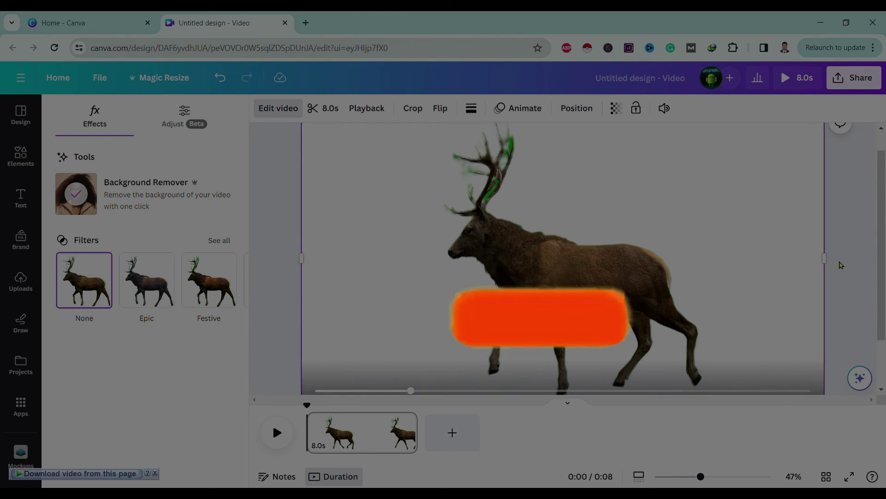
scroll(840, 265, "down", 3)
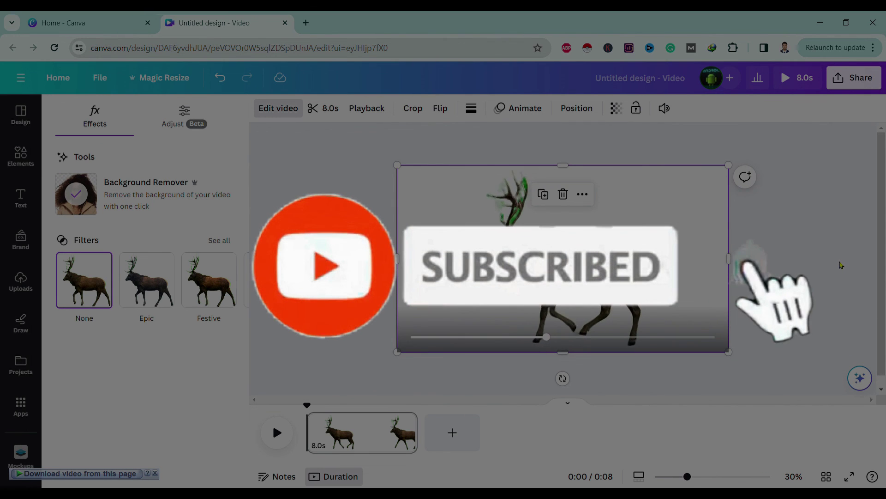